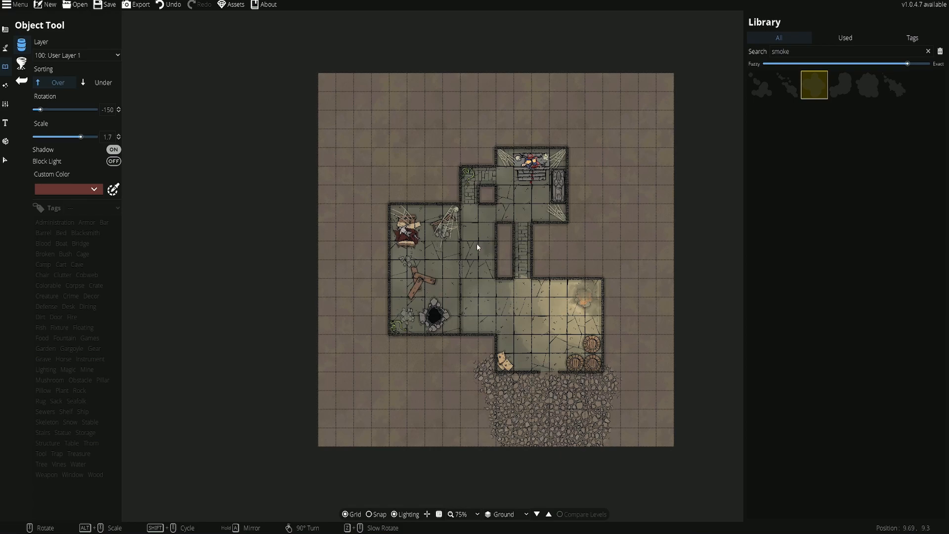
Create a new 20 by 20 tile map that starts with the Map Wizard, discarding the unsaved changes
left_click(45, 6)
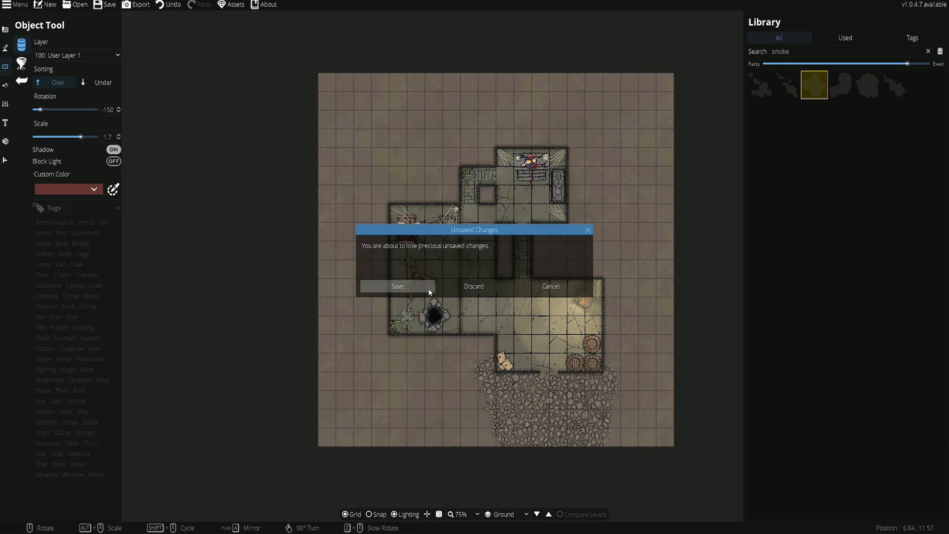
left_click(474, 287)
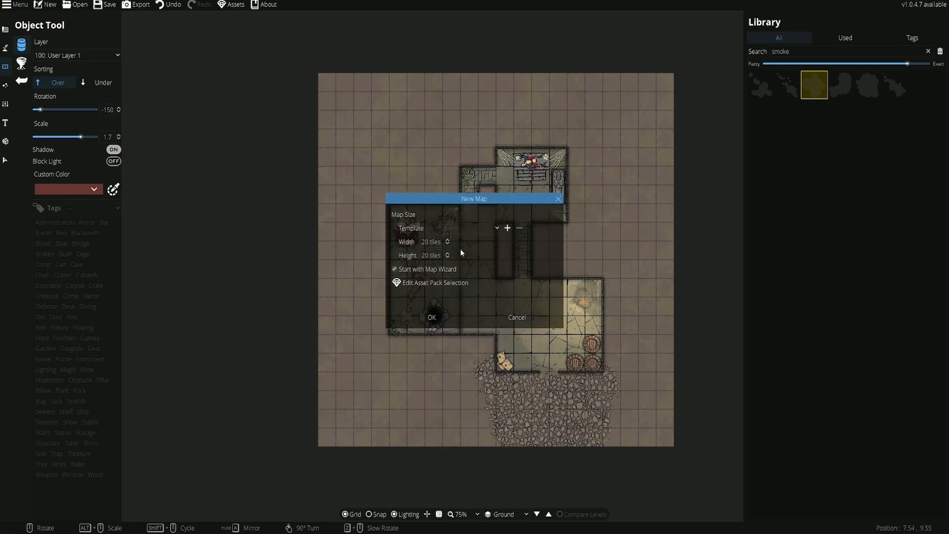
left_click(470, 228)
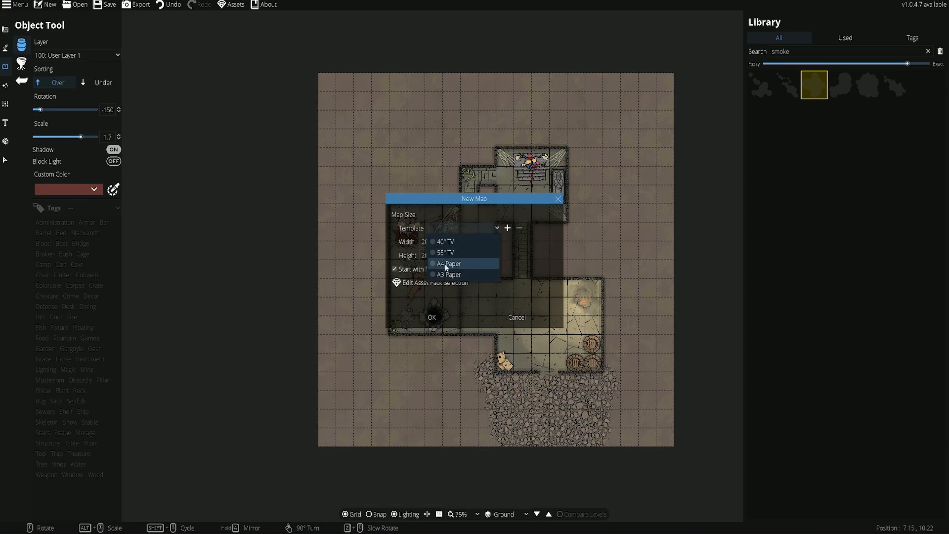
left_click(482, 226)
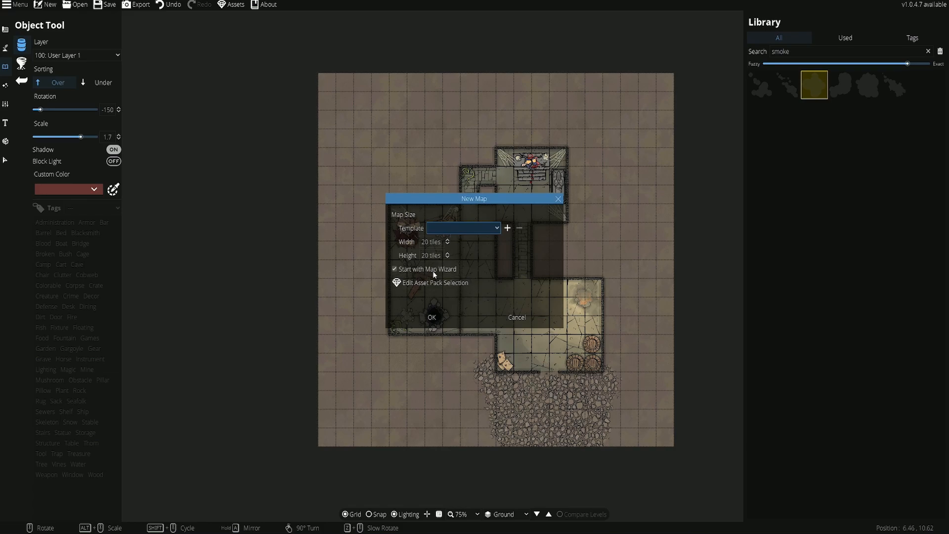
left_click(436, 317)
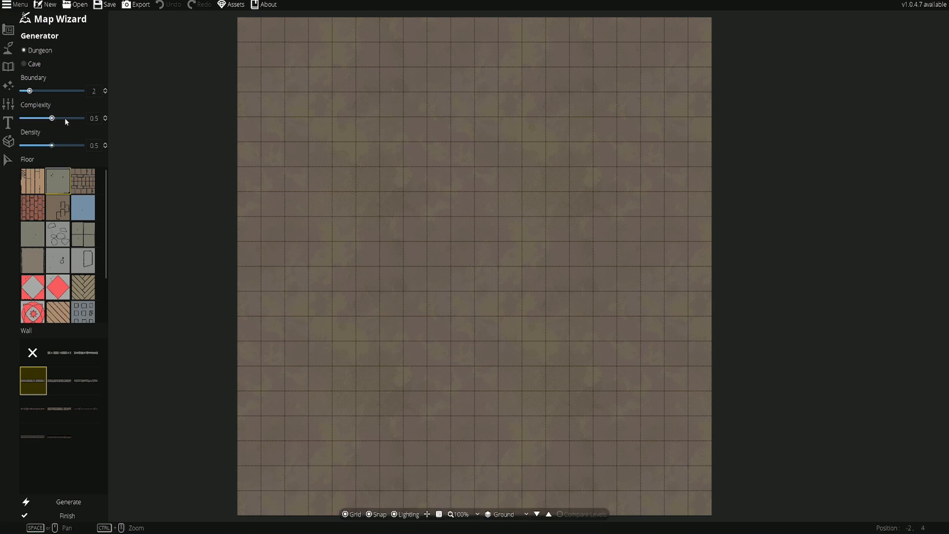
Set the dungeon generator's complexity to 0.35 and density to 0.65, and choose the Stone 09 wall
left_click_drag(52, 118, 62, 147)
mouse_move(61, 354)
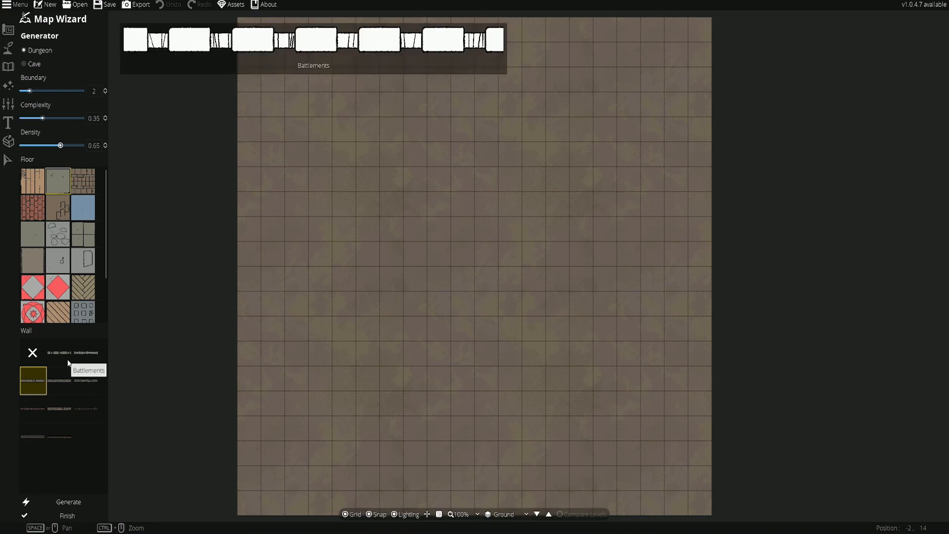
mouse_move(59, 385)
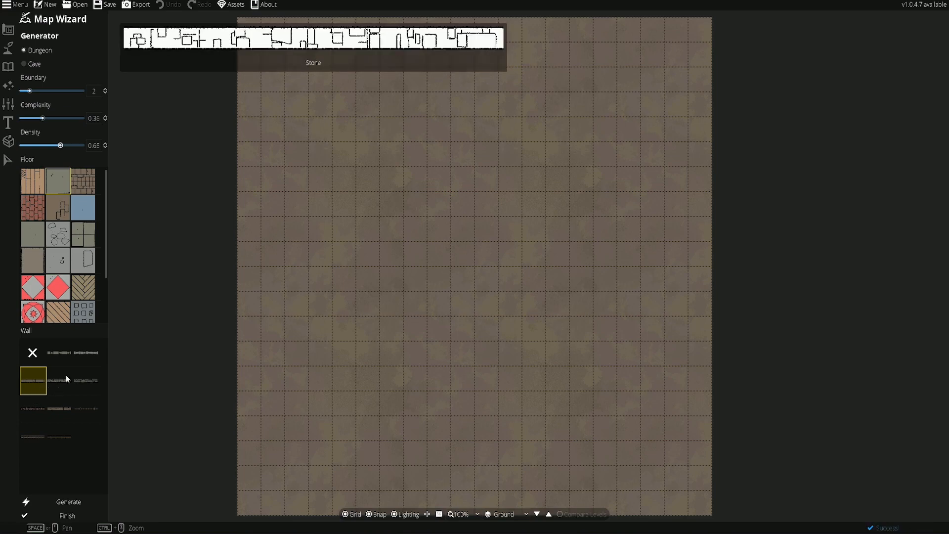
mouse_move(82, 371)
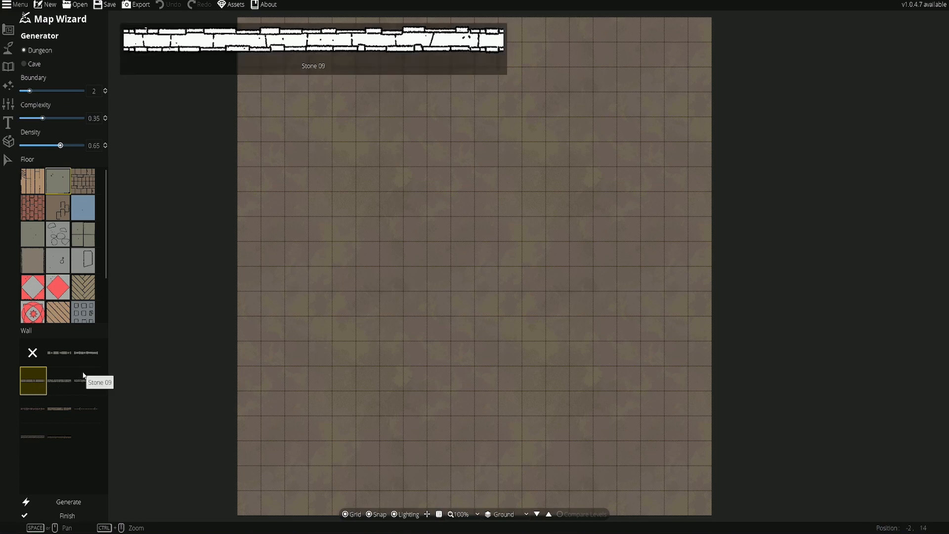
left_click(90, 379)
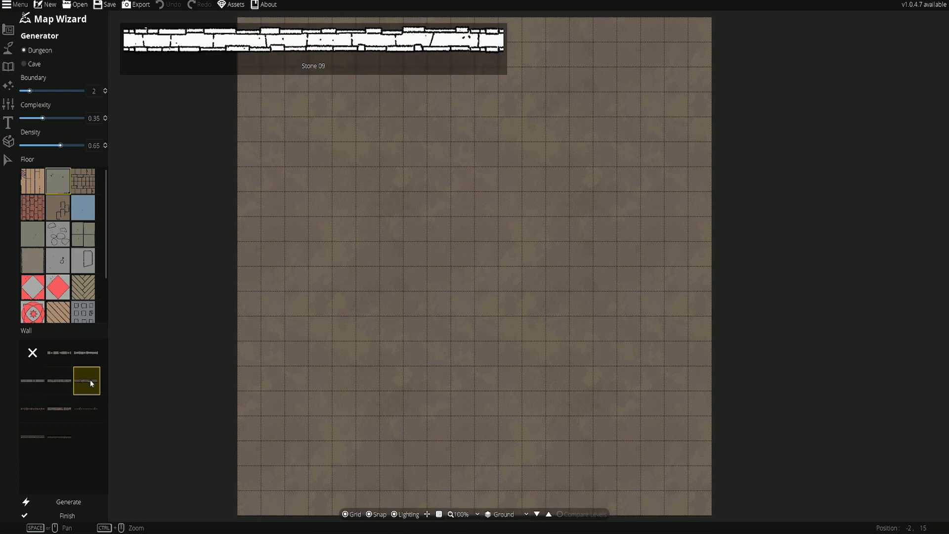
Generate several dungeon layouts in a row with the current generator settings
left_click(69, 504)
left_click(67, 503)
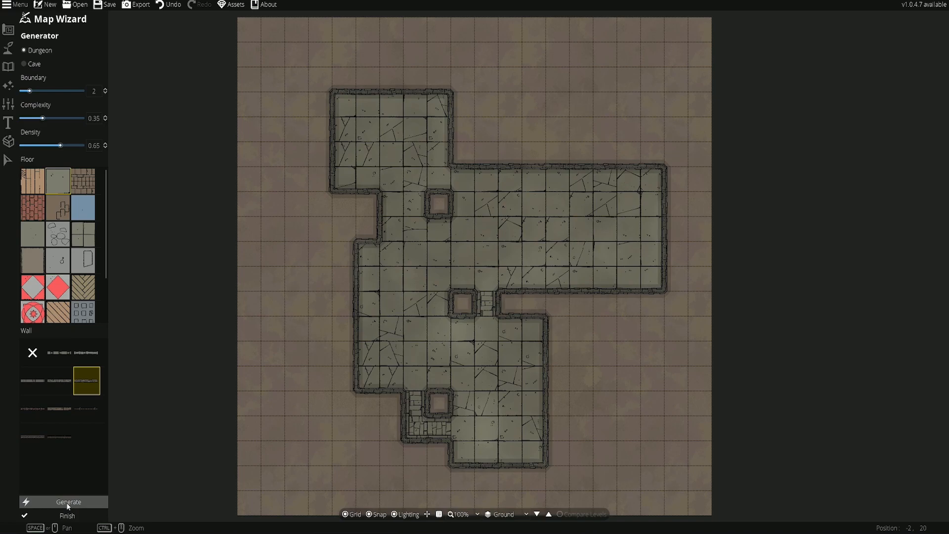
left_click(68, 503)
left_click(68, 503)
left_click(67, 503)
left_click(67, 504)
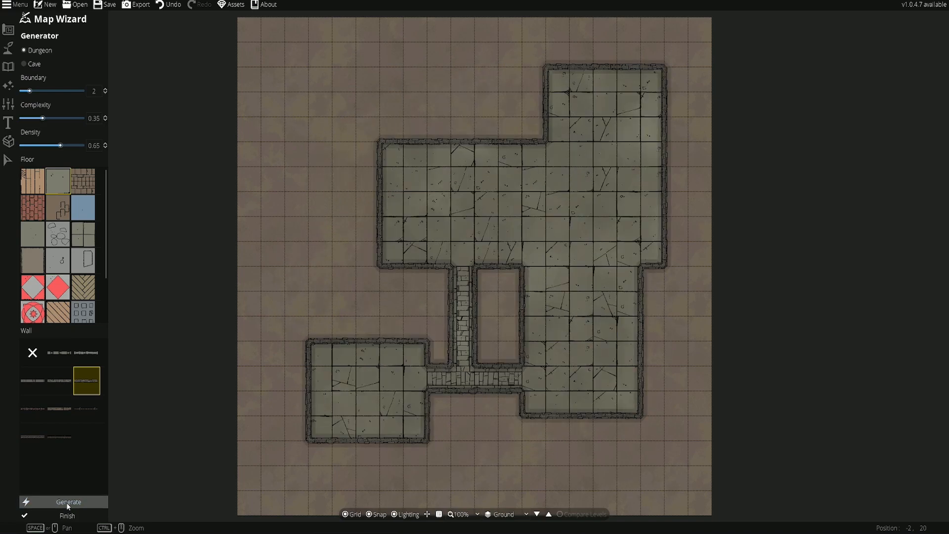
left_click(68, 504)
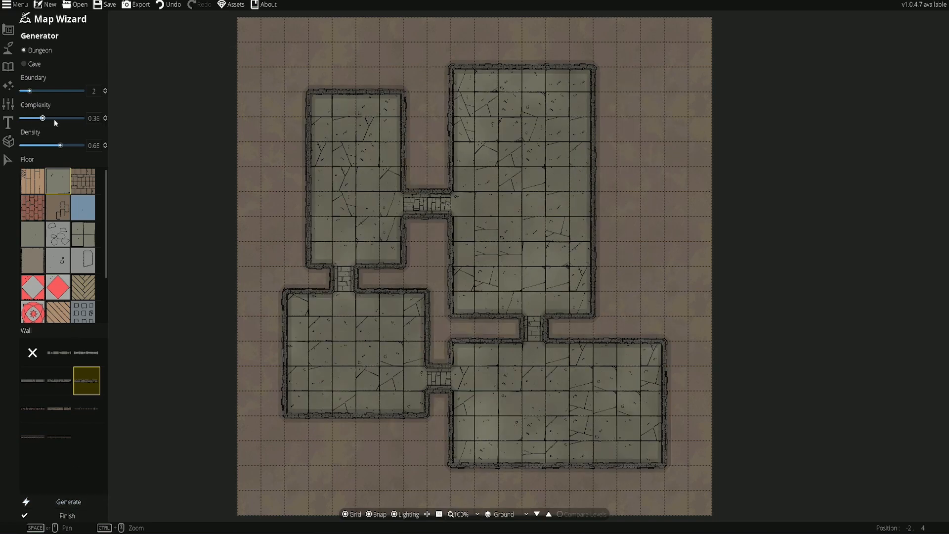
Raise the generator's complexity to 0.64 and generate further dungeon layouts
left_click_drag(51, 119, 60, 121)
left_click(73, 503)
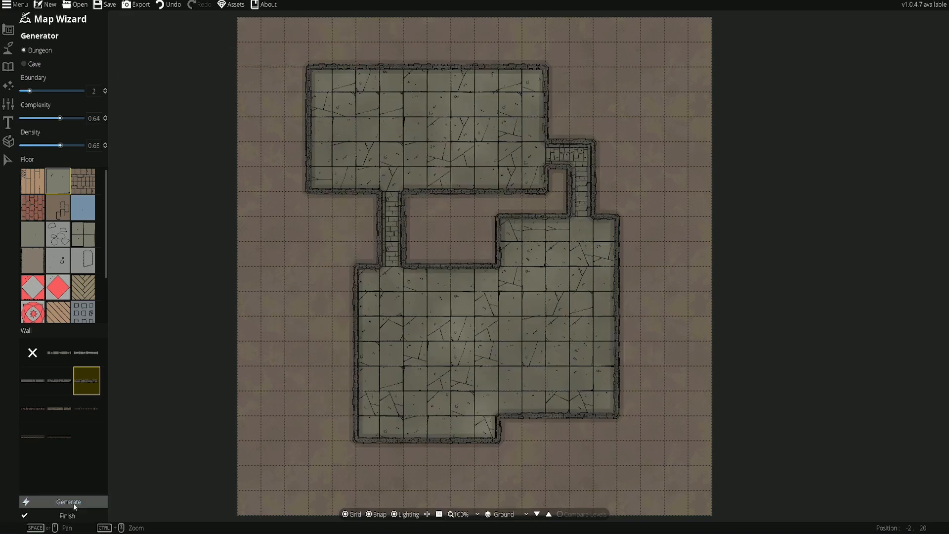
left_click(73, 503)
left_click(73, 503)
left_click(73, 502)
left_click(75, 504)
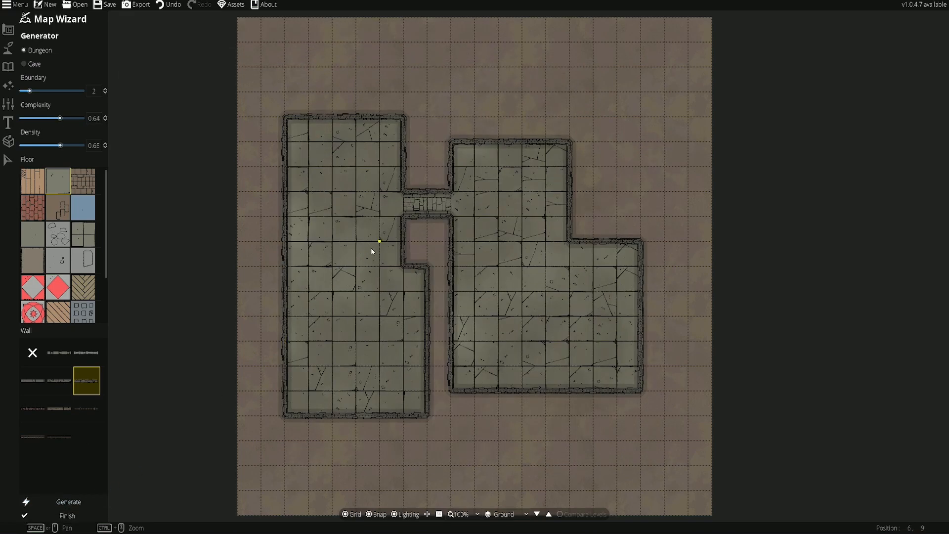
Lower the density to 0.3, regenerate until three separate rooms are joined by two corridors, and finish the wizard
left_click_drag(50, 145, 40, 146)
left_click(56, 503)
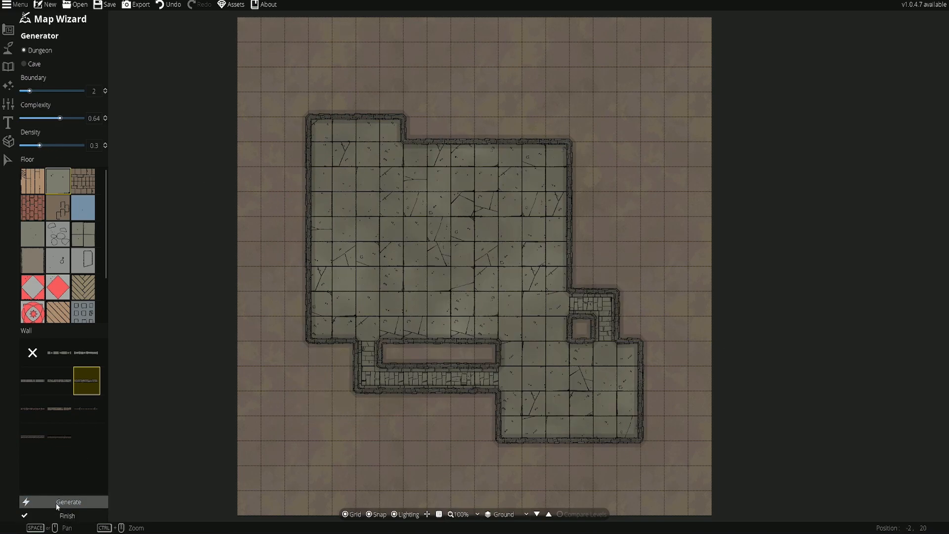
left_click(55, 503)
left_click(55, 502)
left_click(56, 503)
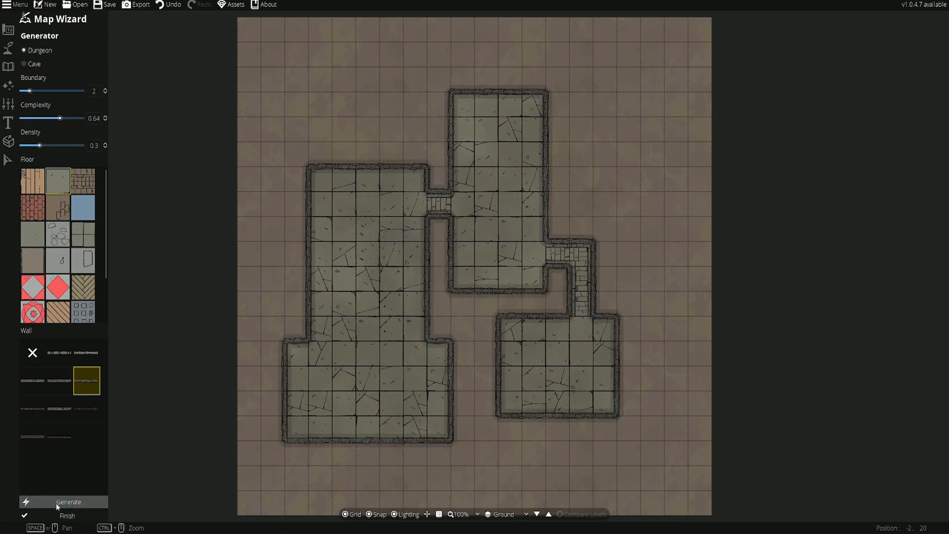
left_click(56, 503)
left_click(57, 504)
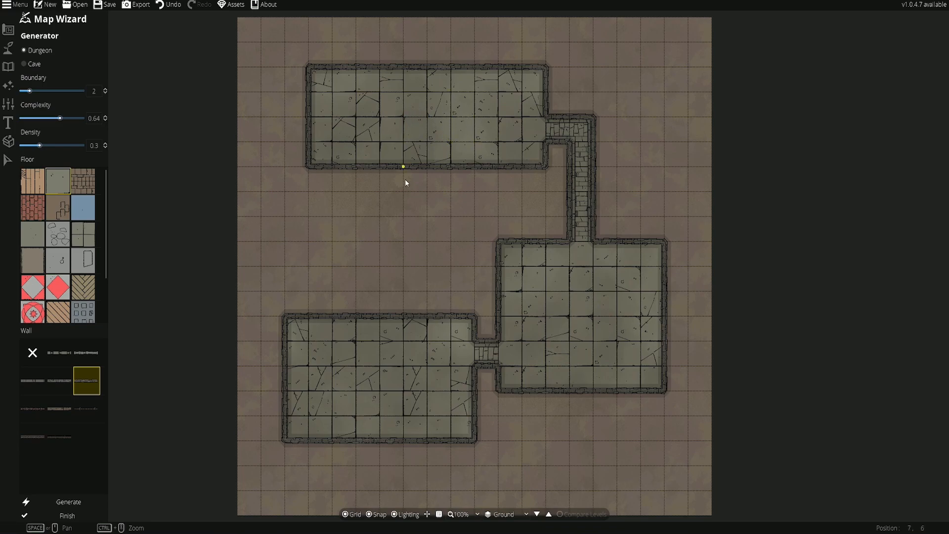
left_click(70, 516)
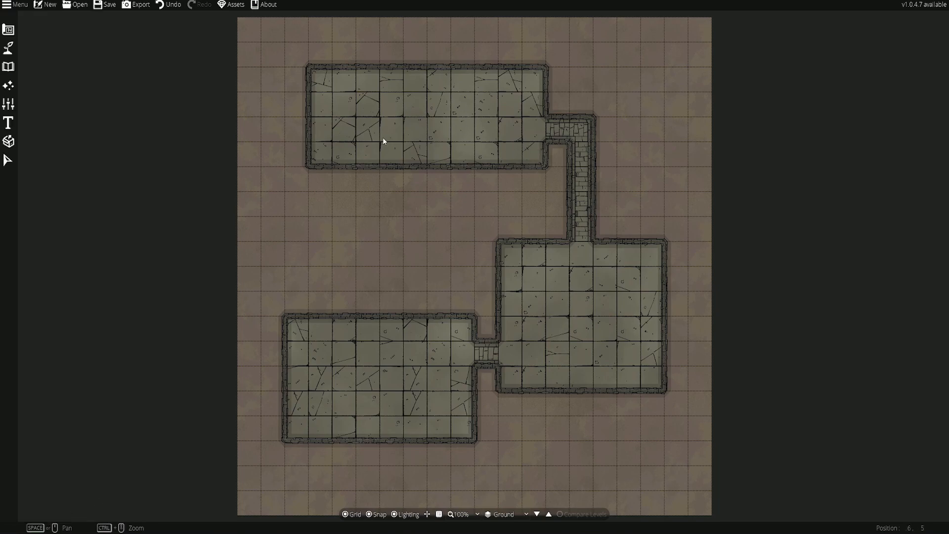
Cut a three-tile-wide opening into the left wall of the lower-left room using the Portal Tool's empty style
left_click(7, 31)
left_click(43, 59)
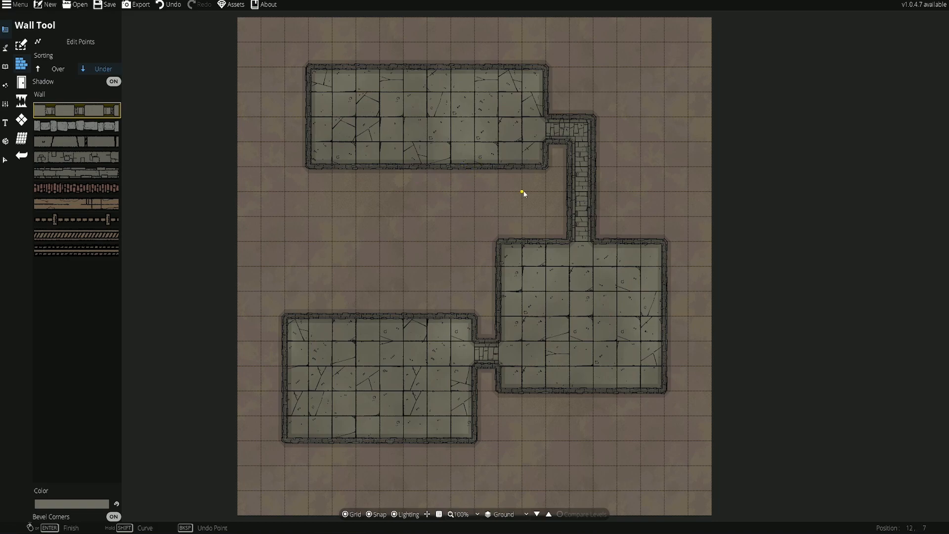
left_click(22, 83)
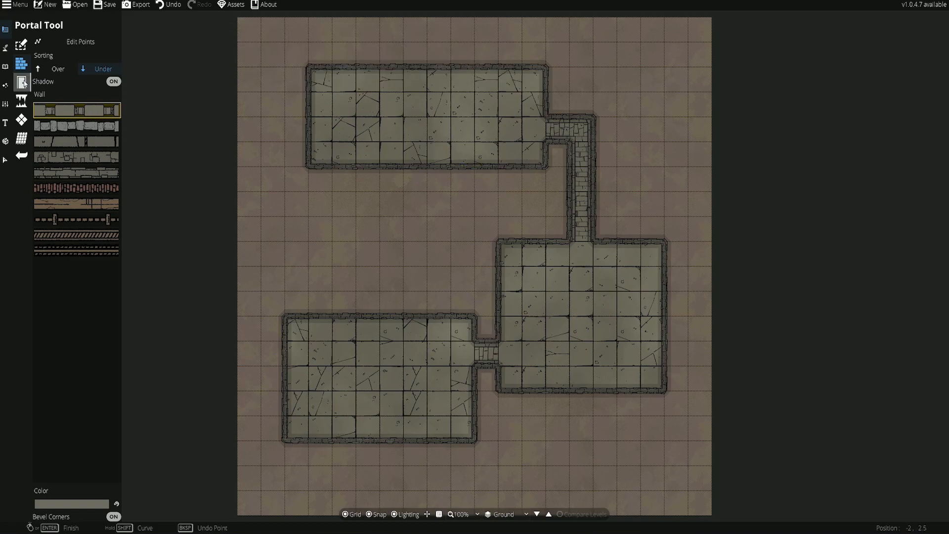
left_click(22, 82)
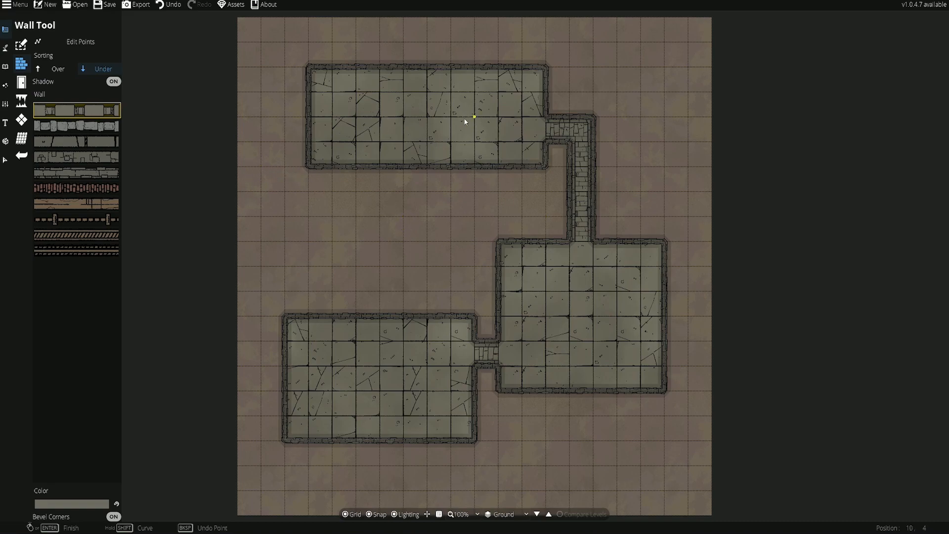
mouse_move(39, 111)
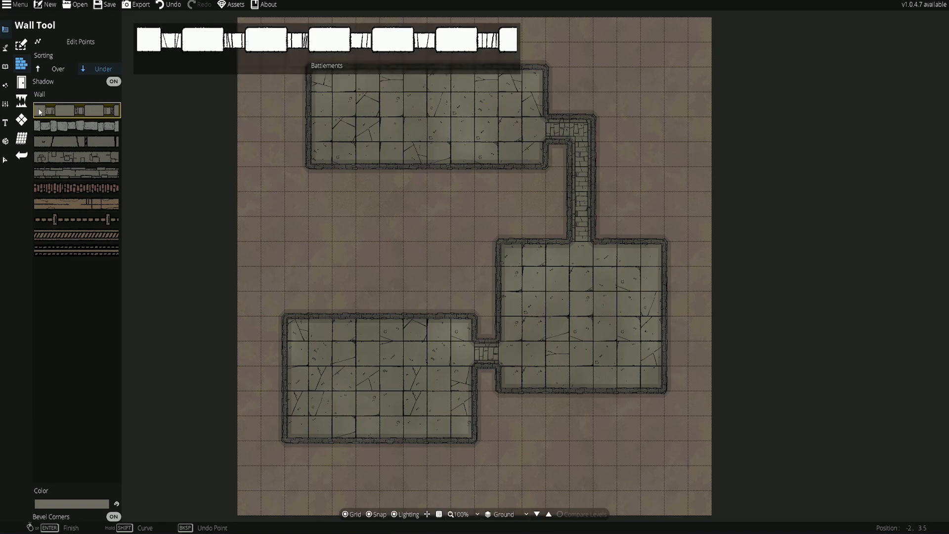
left_click(23, 87)
left_click(21, 85)
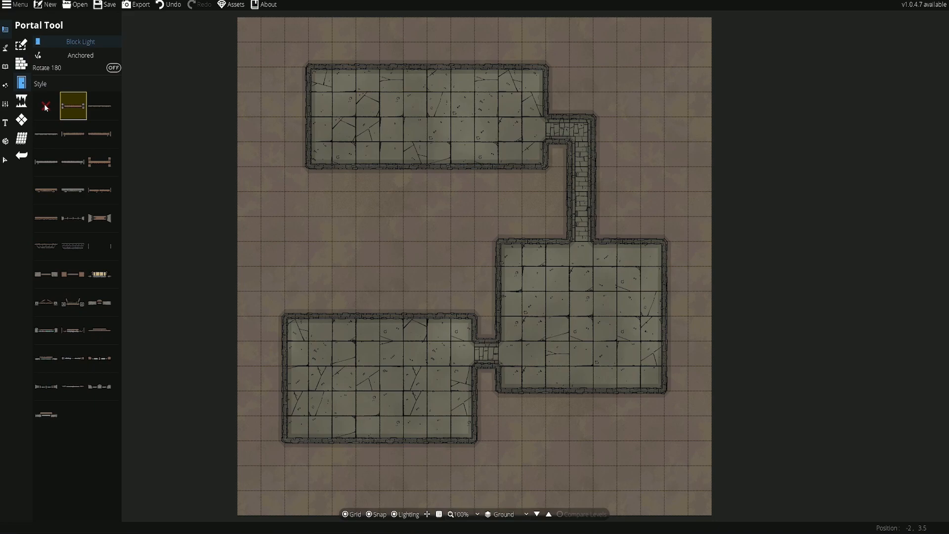
left_click(45, 106)
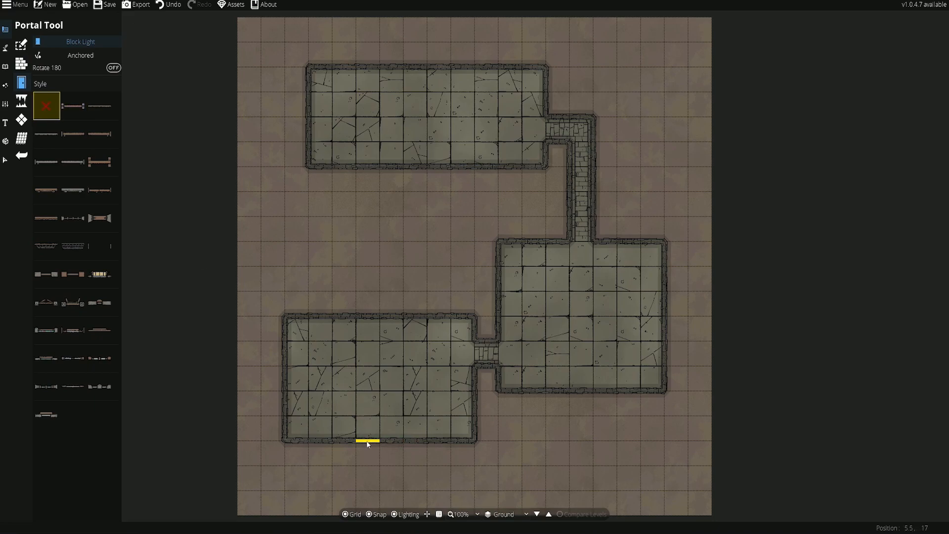
left_click(285, 377)
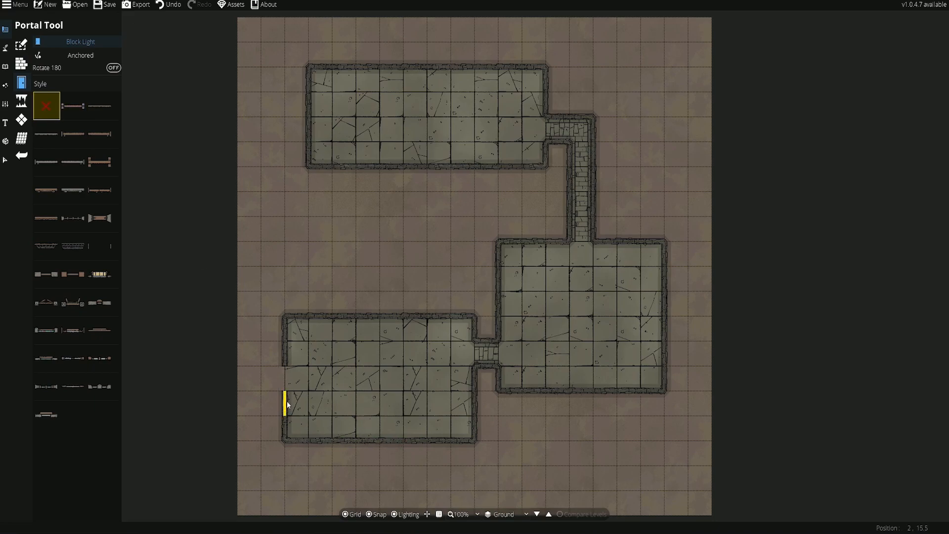
left_click(285, 362)
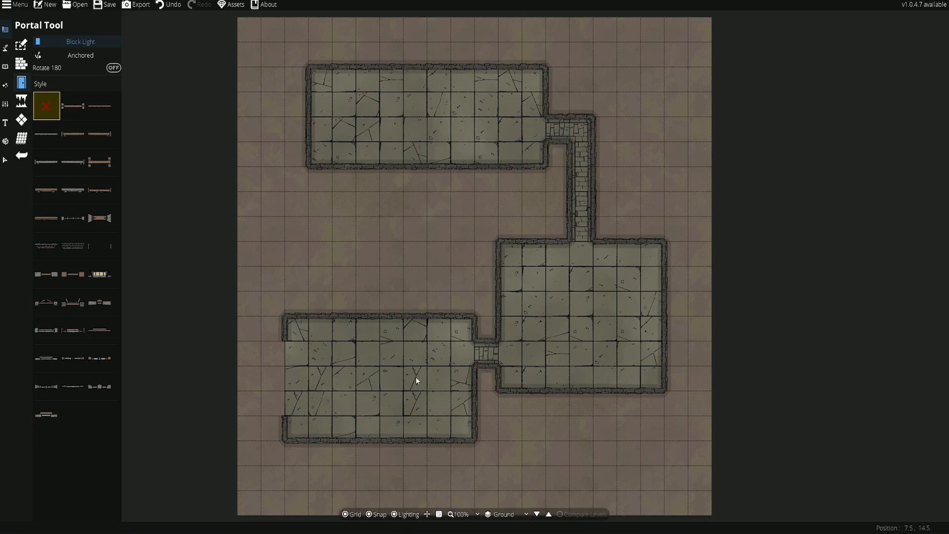
left_click(4, 85)
left_click(5, 67)
left_click(29, 46)
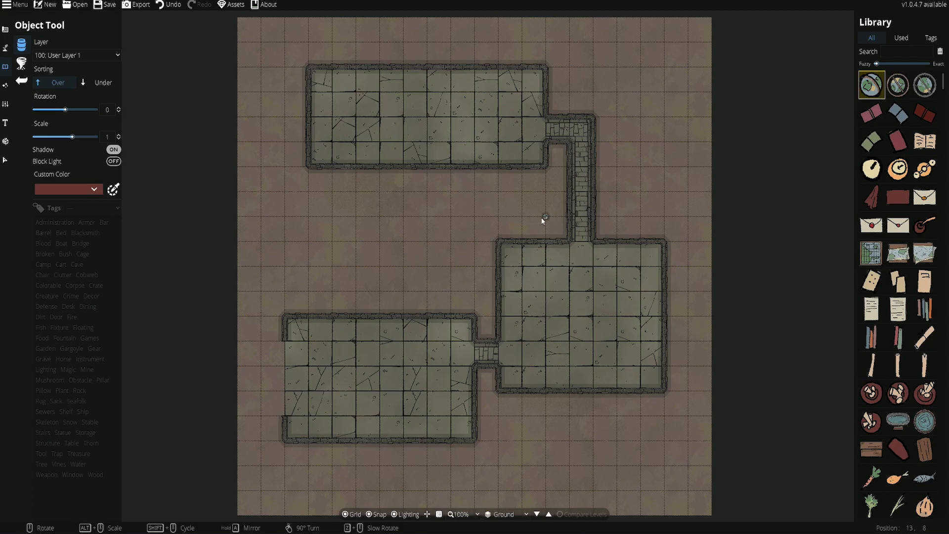
scroll(885, 377, "down", 10)
left_click(5, 85)
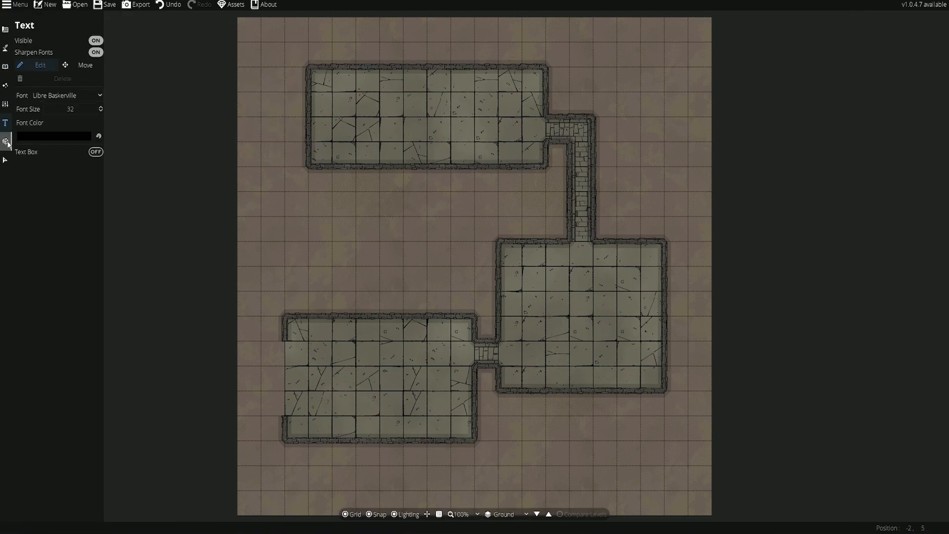
Place a blacksmith workshop prefab with forge and anvil and move it against the upper room's top wall
left_click(5, 141)
left_click(35, 178)
left_click(572, 335)
left_click(5, 160)
left_click(601, 269)
left_click_drag(500, 284, 519, 412)
left_click_drag(556, 341, 376, 111)
left_click(479, 34)
Widen the object library and place spider webs in the two upper corners of the lower-right room
left_click(5, 67)
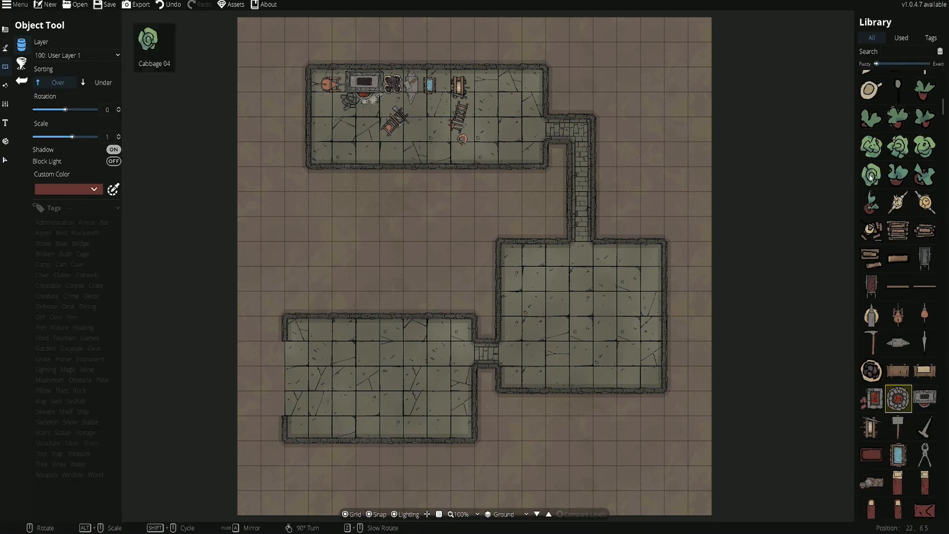
left_click_drag(855, 267, 723, 267)
left_click(767, 203)
scroll(648, 254, "down", 5)
left_click(648, 259)
left_click(794, 202)
scroll(515, 259, "up", 6)
left_click(514, 257)
Add stone rubble, sorted Under, to the two web-covered corners of the lower-right room
scroll(836, 323, "down", 3)
left_click(901, 287)
left_click(525, 262)
key("ctrl+z")
left_click(101, 82)
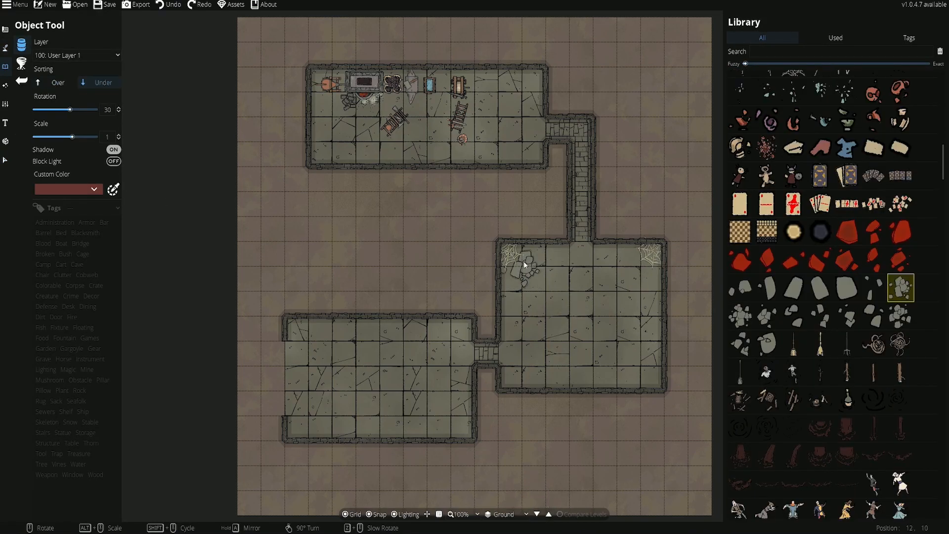
left_click(524, 262)
left_click(847, 316)
scroll(648, 263, "down", 5)
left_click(648, 260)
Pile a blue-clothed body, a skeleton and a yellow-clothed body in the lower-right corner of the lower-right room
scroll(850, 199, "down", 3)
left_click(821, 344)
left_click(640, 365)
left_click(794, 344)
scroll(650, 341, "up", 6)
key("ctrl+z")
left_click(642, 345)
left_click(794, 373)
left_click(741, 344)
scroll(631, 368, "down", 4)
left_click(629, 356)
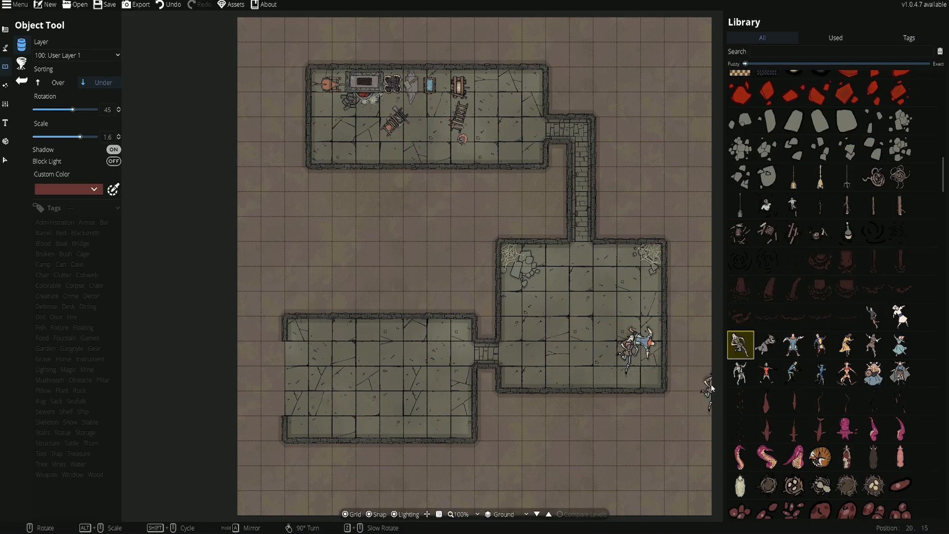
left_click(848, 345)
left_click(642, 366)
Place a light source on the forge in the upper room
scroll(823, 372, "down", 5)
left_click(5, 85)
left_click(22, 65)
scroll(365, 98, "down", 1)
left_click(365, 99)
left_click(73, 173)
scroll(366, 100, "up", 4)
key("ctrl+z")
scroll(366, 100, "down", 4)
left_click(365, 100)
left_click(5, 48)
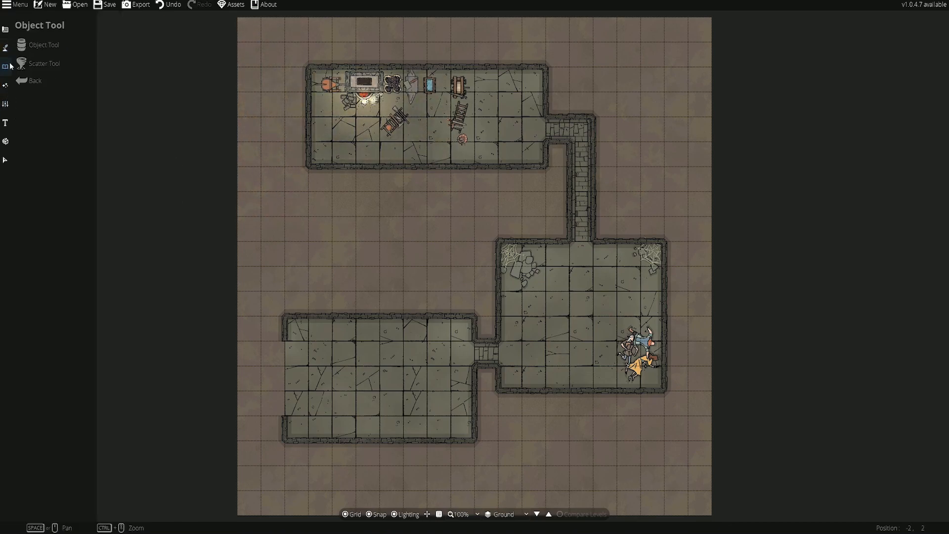
Place two skeletons beside the rubble in the upper-left corner of the lower-right room
left_click(7, 66)
left_click(22, 45)
left_click(820, 320)
left_click(523, 291)
left_click(794, 292)
scroll(539, 267, "down", 4)
left_click(538, 266)
Furnish the upper room with a bed in its upper-right corner and a small wooden piece against the top wall
scroll(794, 277, "down", 4)
scroll(769, 273, "down", 8)
left_click(848, 269)
scroll(847, 297, "down", 2)
left_click(769, 355)
left_click(534, 92)
scroll(843, 355, "down", 9)
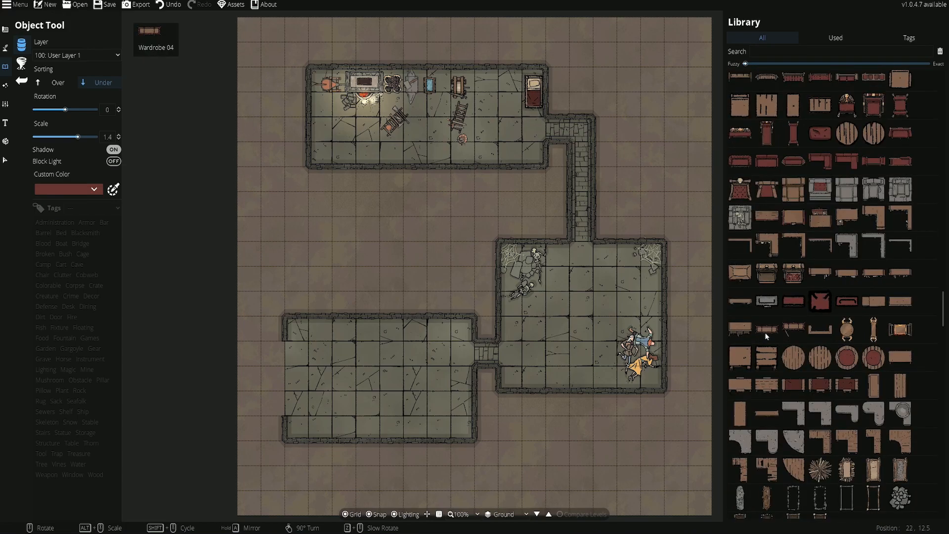
scroll(761, 338, "down", 6)
left_click(795, 329)
scroll(487, 81, "down", 5)
left_click(486, 80)
Place two wooden crates side by side in the upper-left corner of the lower-left room
scroll(797, 337, "down", 8)
scroll(833, 391, "down", 12)
scroll(832, 379, "up", 5)
left_click(821, 330)
scroll(297, 329, "up", 2)
left_click(297, 329)
left_click(821, 275)
scroll(320, 329, "down", 2)
left_click(321, 329)
Line up five barrels along the bottom wall of the lower-left room, starting at its left corner
left_click(848, 274)
scroll(299, 428, "down", 7)
left_click(295, 427)
left_click(58, 83)
left_click(103, 83)
left_click(344, 430)
left_click(58, 82)
Place a furniture prefab in the lower-right room and arrange its pieces against the right wall
left_click(5, 141)
left_click(50, 137)
left_click(40, 82)
left_click(616, 293)
left_click(5, 161)
left_click_drag(595, 271, 638, 309)
left_click_drag(641, 270, 642, 316)
left_click_drag(616, 292, 638, 297)
left_click(719, 297)
left_click(637, 297)
left_click_drag(598, 268, 599, 258)
left_click_drag(632, 298, 644, 298)
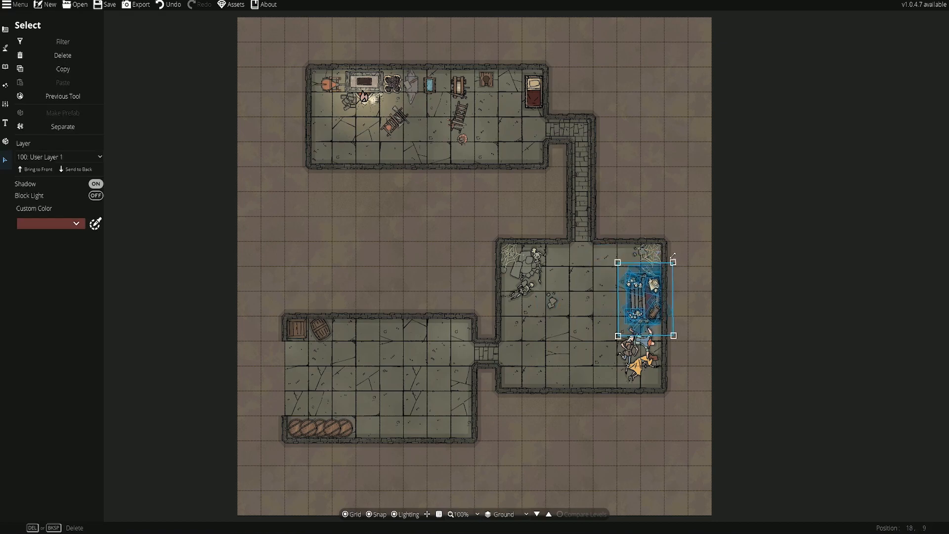
Place a small red wooden piece and a pile of debris, sorted under other objects, near the lower-right room's upper-right corner
left_click(685, 257)
scroll(657, 343, "up", 4)
left_click(5, 67)
left_click(847, 359)
scroll(584, 183, "up", 5)
left_click(580, 169)
left_click(874, 358)
left_click(103, 83)
scroll(628, 186, "down", 6)
left_click(630, 184)
Lay fallen door pieces across the lower end of the corridor leading into the lower-right room
scroll(863, 346, "down", 3)
left_click(874, 303)
left_click(857, 309)
left_click(552, 193)
left_click(873, 304)
key("s")
left_click(558, 197)
left_click(794, 304)
left_click(545, 195)
Place broken door planks in the lower-right room and a rotated ladder beside the rubble in its upper-left corner
scroll(552, 341, "down", 2)
scroll(772, 335, "down", 3)
scroll(791, 337, "up", 10)
left_click(848, 217)
scroll(629, 275, "up", 5)
scroll(628, 275, "down", 2)
left_click(626, 274)
left_click(643, 285)
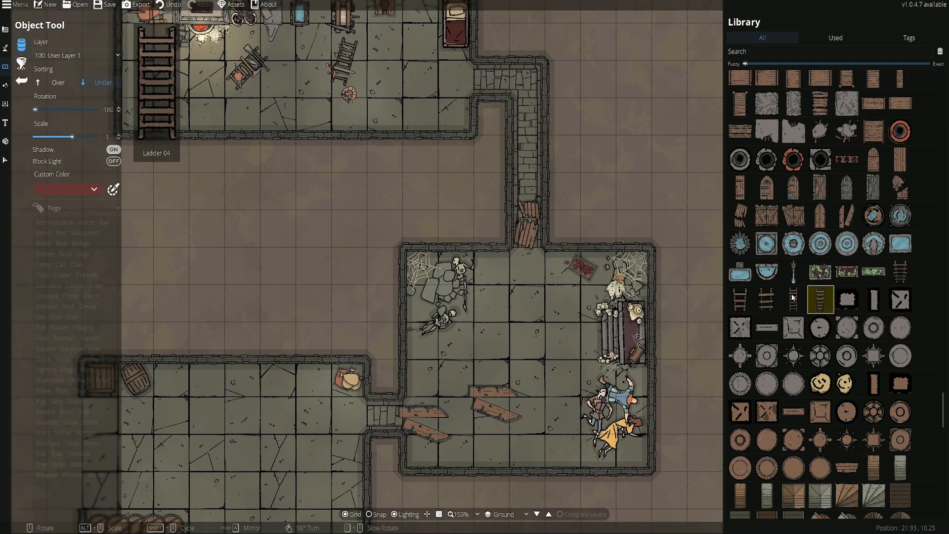
left_click(793, 299)
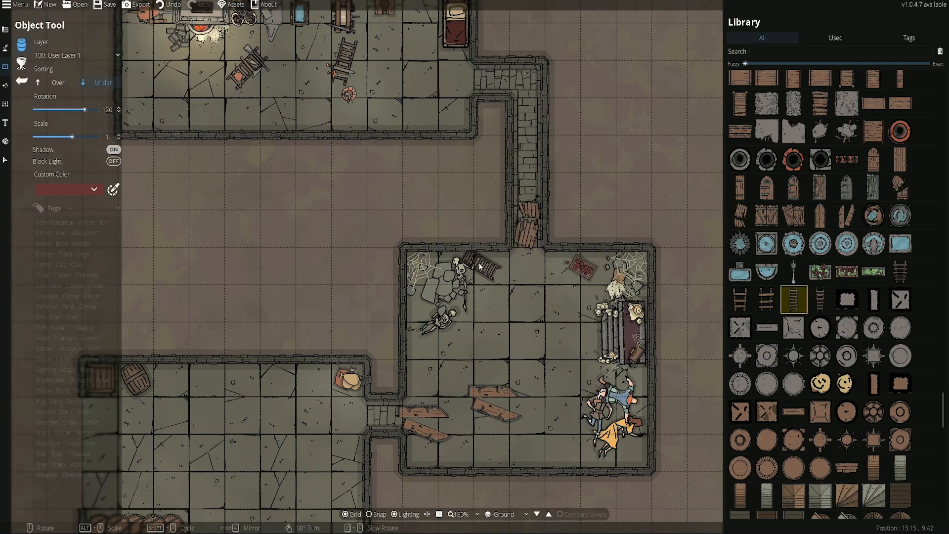
scroll(835, 295, "up", 15)
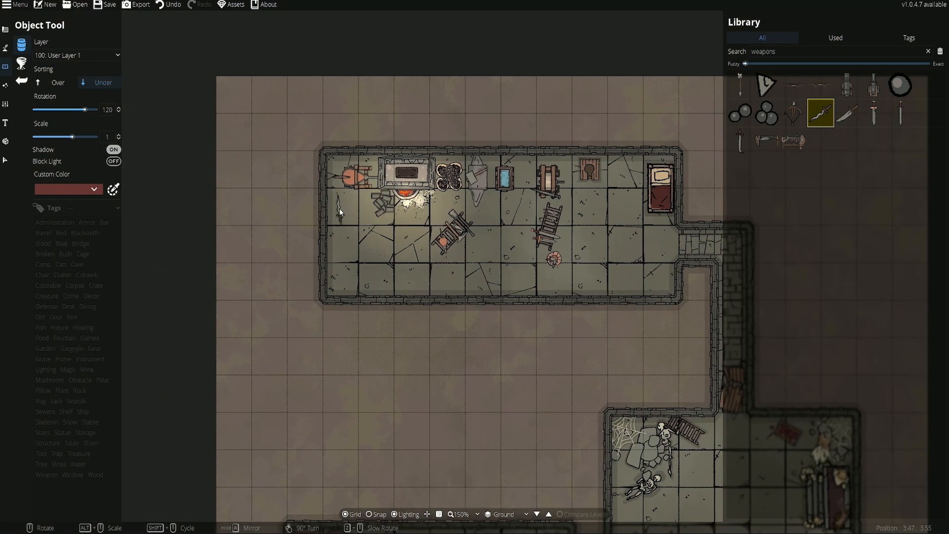
Place scaled-down weapons and a rotated weapon rack along the left wall of the upper room
scroll(342, 202, "down", 1)
scroll(345, 220, "down", 1)
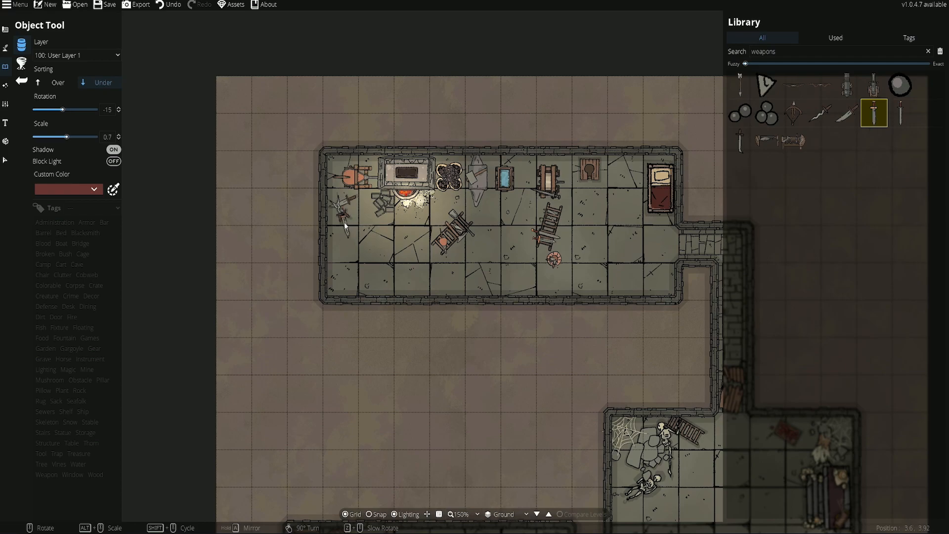
left_click(345, 220)
left_click(794, 141)
scroll(341, 267, "down", 3)
left_click(337, 269)
Place a pile of round stones beside the forge in the upper room
left_click(767, 112)
scroll(442, 200, "down", 4)
left_click(441, 200)
Scatter several small arrows at different angles in the lower-right corner of the upper room
left_click(741, 85)
scroll(657, 280, "down", 5)
left_click(659, 280)
scroll(662, 284, "down", 5)
left_click(663, 286)
left_click(661, 284)
Clear the asset search and place a stack of wood against the top wall of the lower-left room
left_click_drag(577, 302, 574, 59)
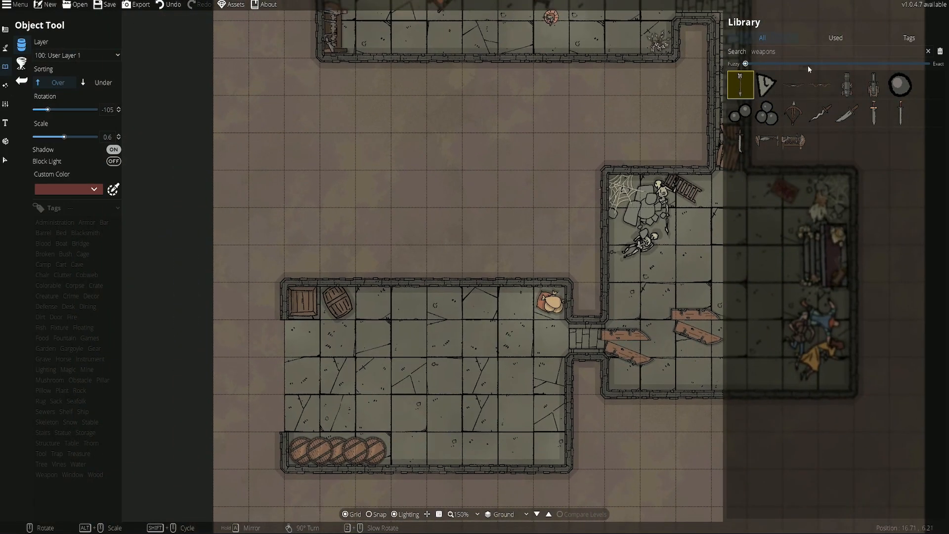
left_click(929, 51)
scroll(795, 220, "down", 4)
scroll(795, 220, "up", 4)
scroll(795, 252, "down", 4)
left_click(794, 254)
scroll(387, 312, "up", 2)
scroll(406, 304, "down", 5)
left_click(409, 303)
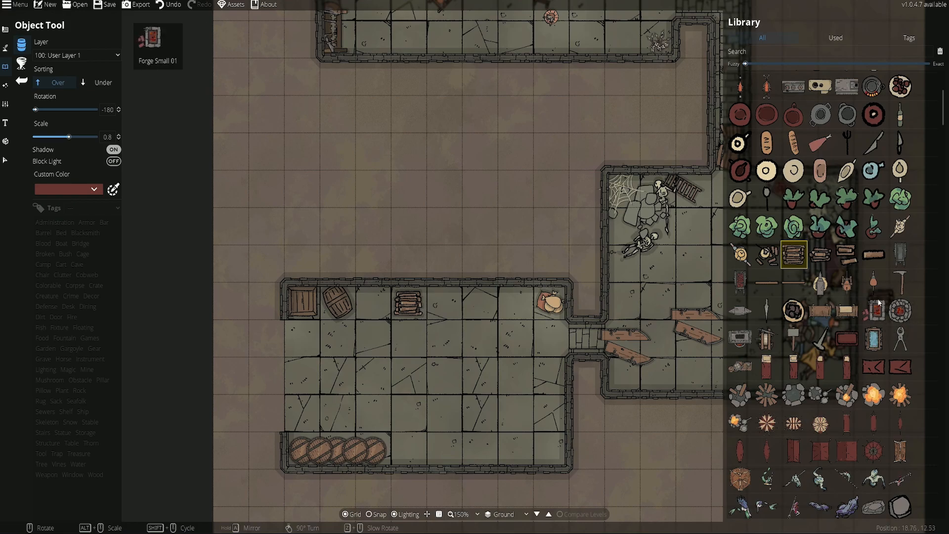
Place three rubble piles in the lower-left room: in the lower-right corner, along the bottom wall and above the barrels
scroll(900, 341, "down", 12)
left_click(900, 371)
left_click(541, 440)
left_click(769, 370)
left_click(465, 445)
left_click(740, 371)
left_click(355, 411)
Place two large fallen doors at different angles across the open left entrance of the lower-left room
scroll(796, 267, "up", 3)
scroll(801, 277, "down", 10)
left_click(767, 386)
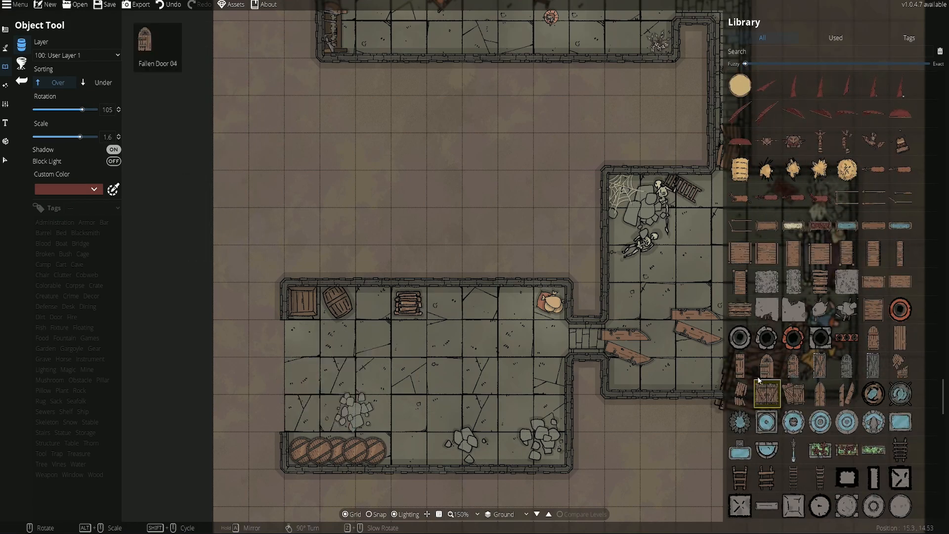
left_click(820, 367)
scroll(322, 360, "down", 5)
scroll(323, 346, "up", 5)
scroll(322, 344, "down", 4)
left_click(316, 343)
scroll(317, 395, "up", 2)
scroll(312, 396, "up", 3)
left_click(299, 397)
scroll(538, 341, "down", 5)
Delete the extra pair of broken planks in the middle of the lower-right room
left_click(5, 161)
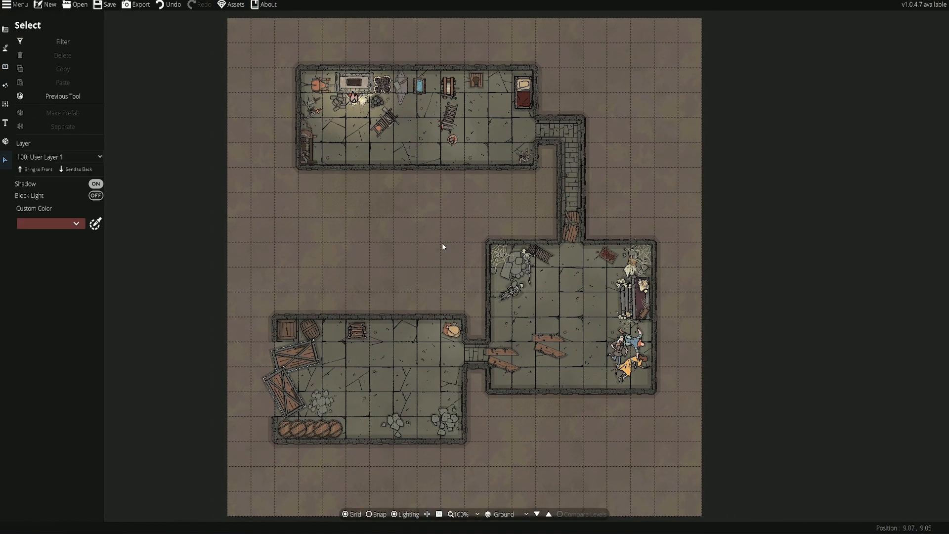
left_click_drag(369, 287, 541, 233)
scroll(531, 248, "up", 10)
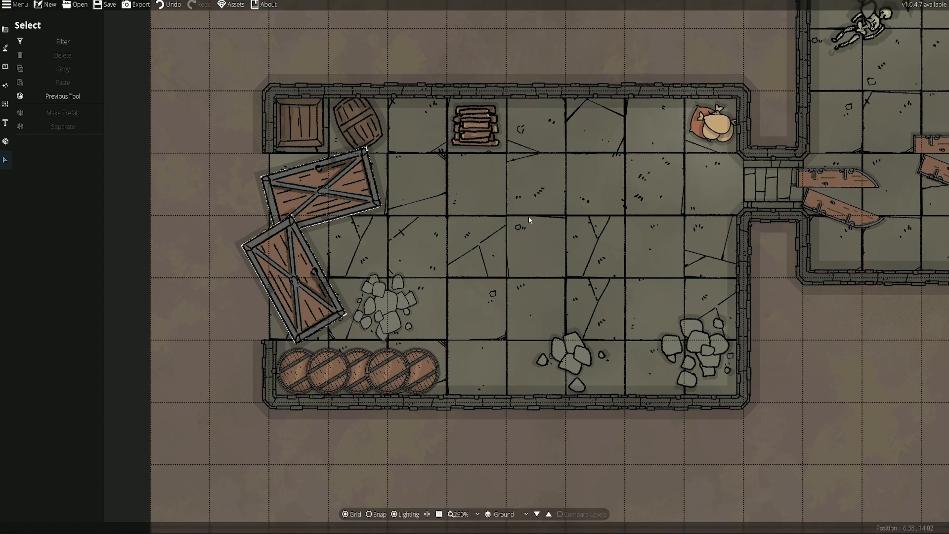
scroll(529, 216, "down", 2)
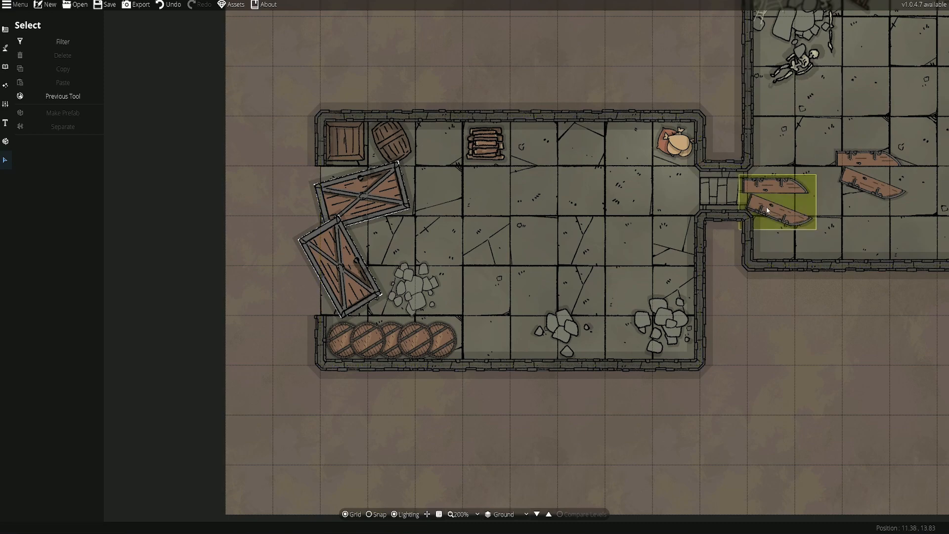
left_click(863, 192)
key("Delete")
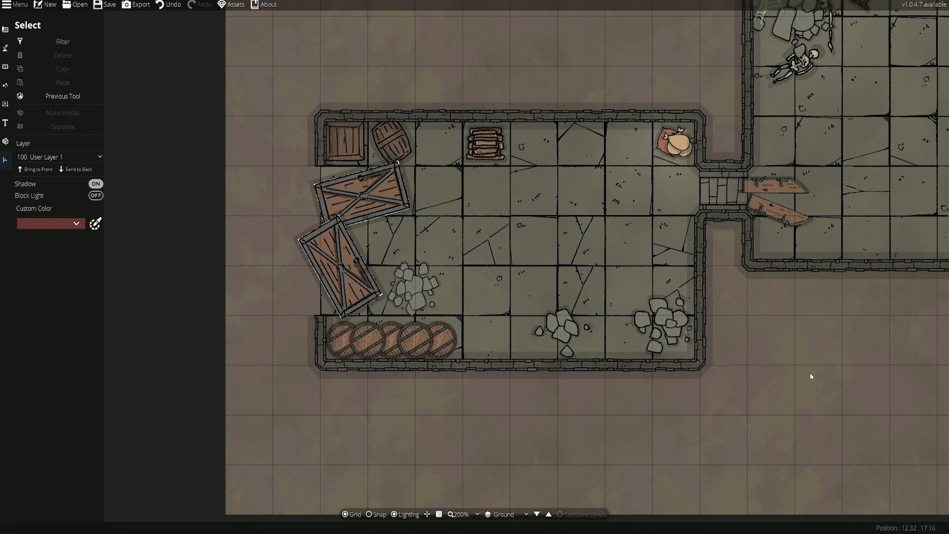
Examine the bodies, altar and debris in the lower-right room and the smithing furniture in the upper room
left_click_drag(803, 367, 500, 403)
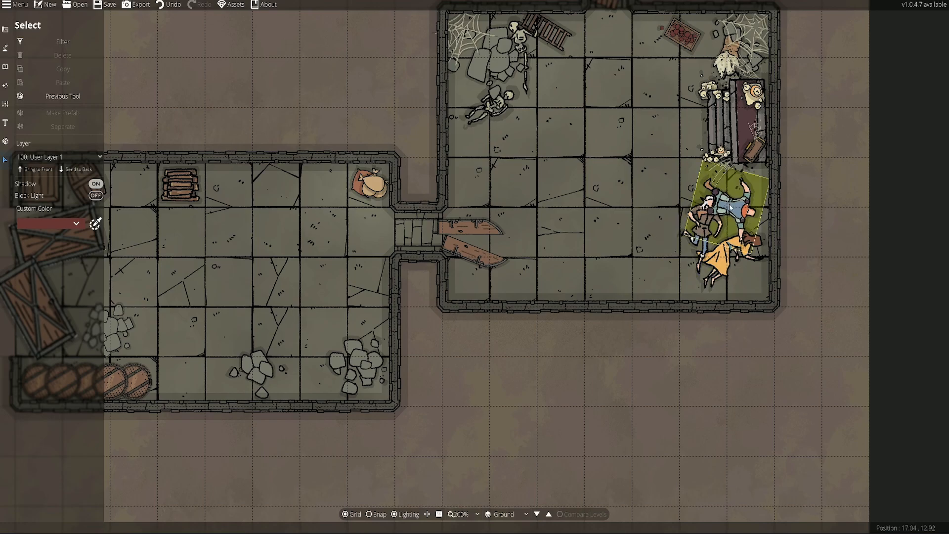
left_click_drag(575, 349, 501, 418)
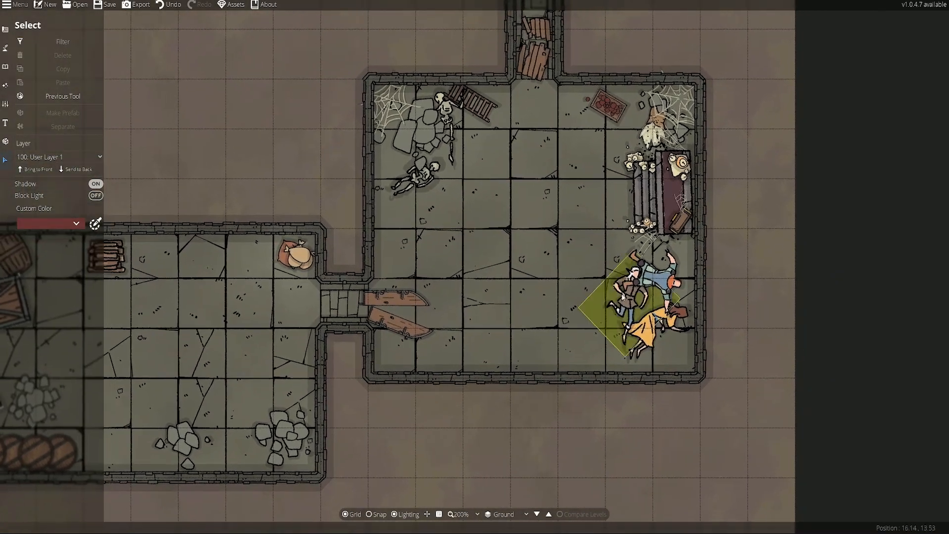
left_click_drag(664, 182, 665, 203)
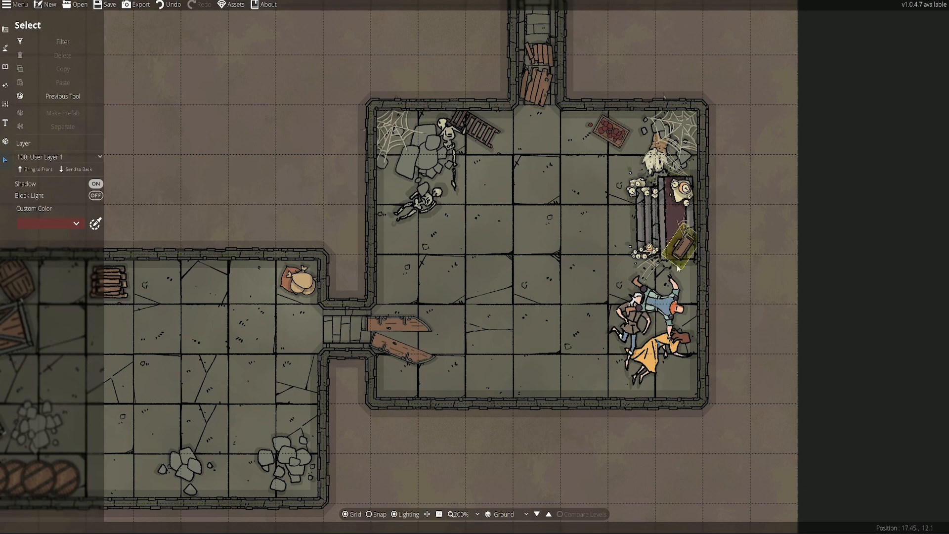
left_click_drag(624, 51, 655, 145)
left_click_drag(642, 93, 658, 186)
left_click_drag(499, 212, 764, 401)
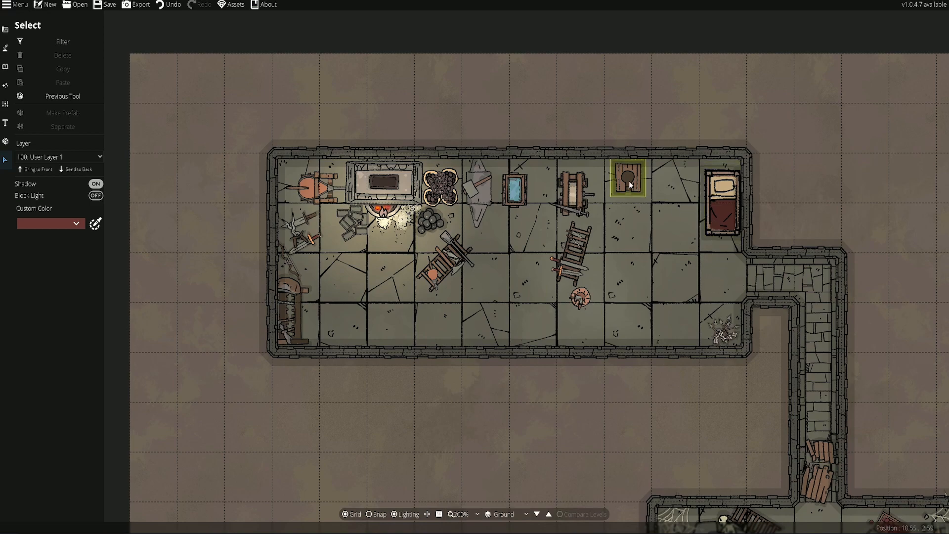
left_click(5, 142)
left_click(33, 178)
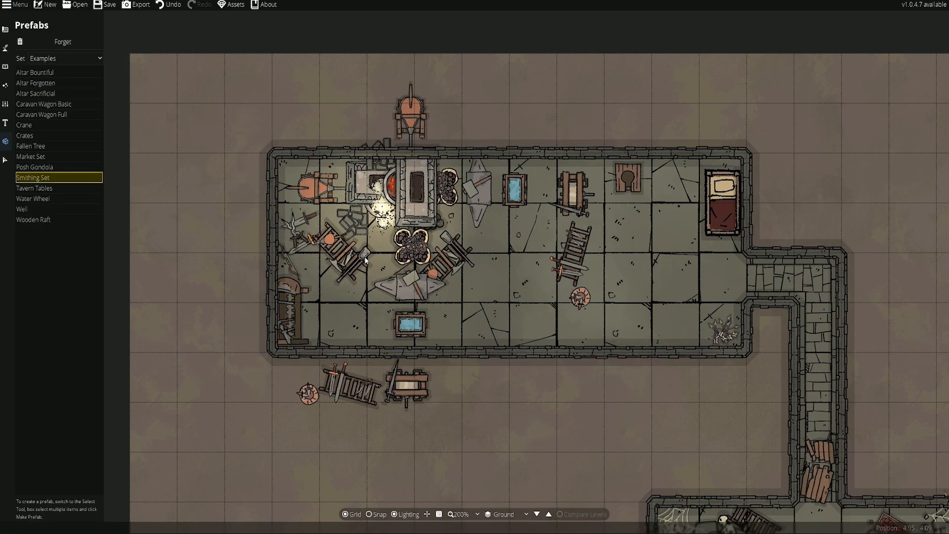
key("Escape")
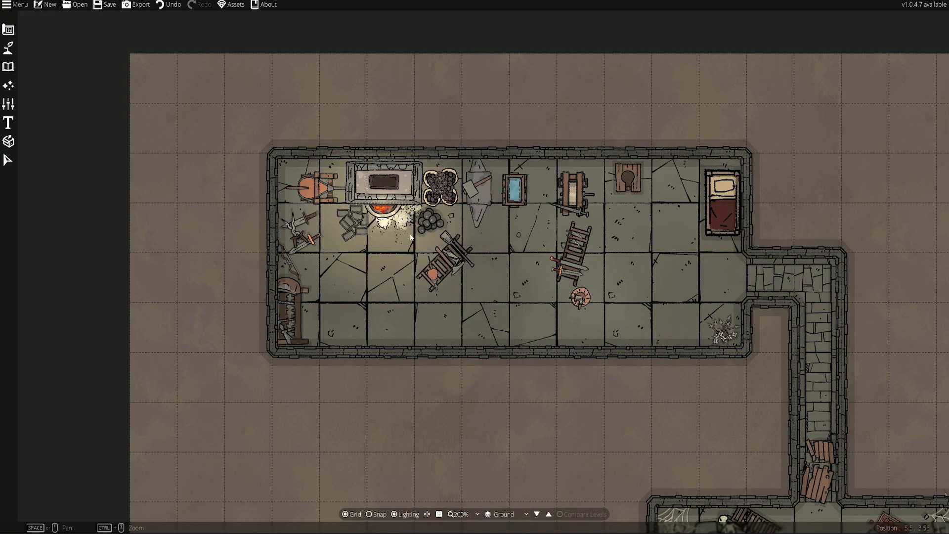
left_click(8, 142)
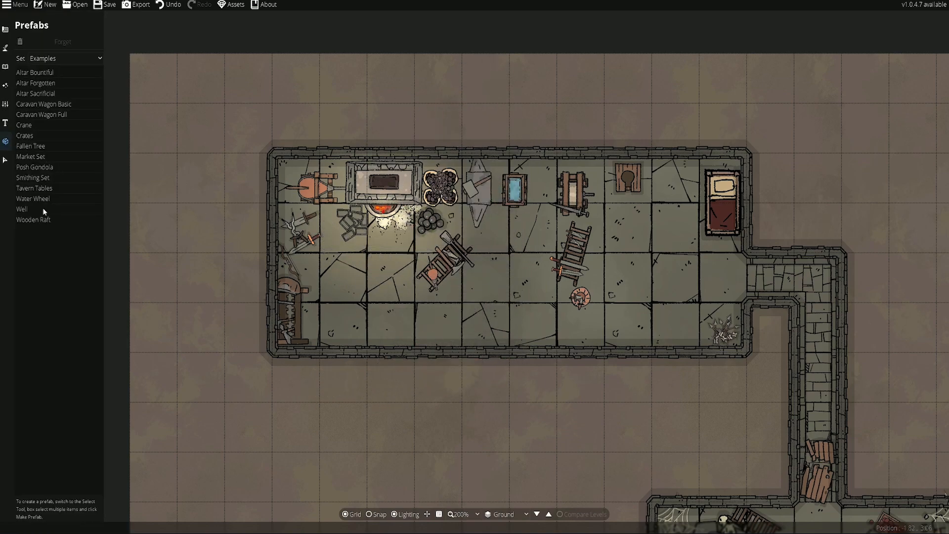
Examine the furnished map room by room and as a whole
left_click_drag(436, 135, 151, 41)
left_click_drag(589, 381, 519, 205)
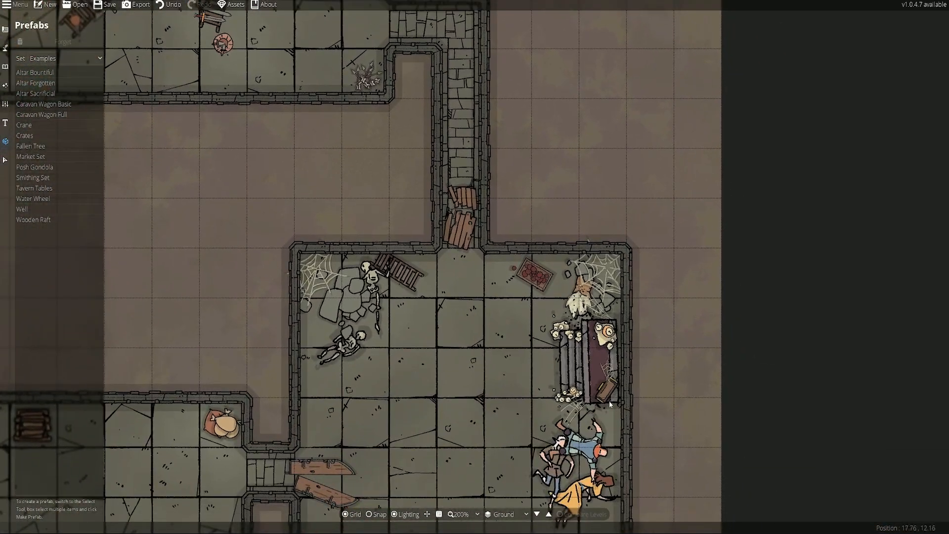
left_click_drag(514, 394, 737, 274)
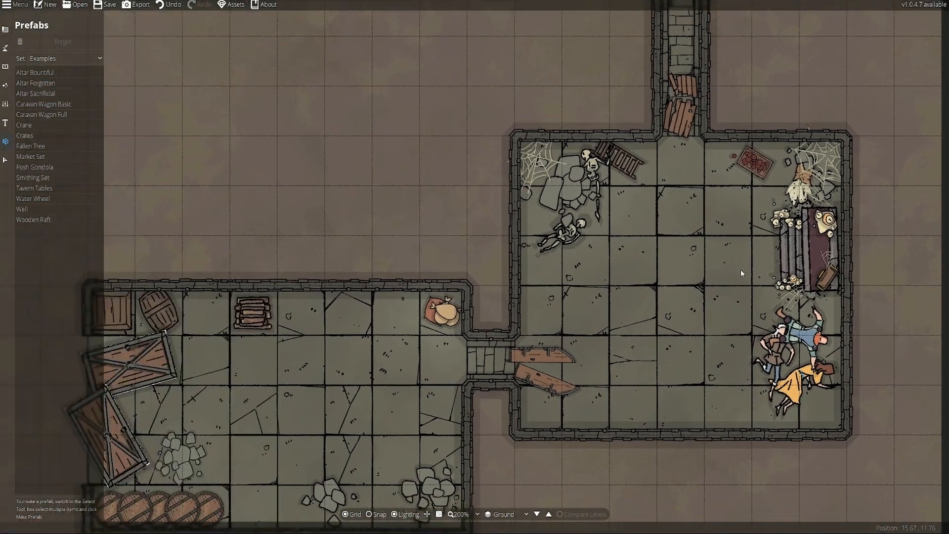
left_click_drag(542, 365, 622, 277)
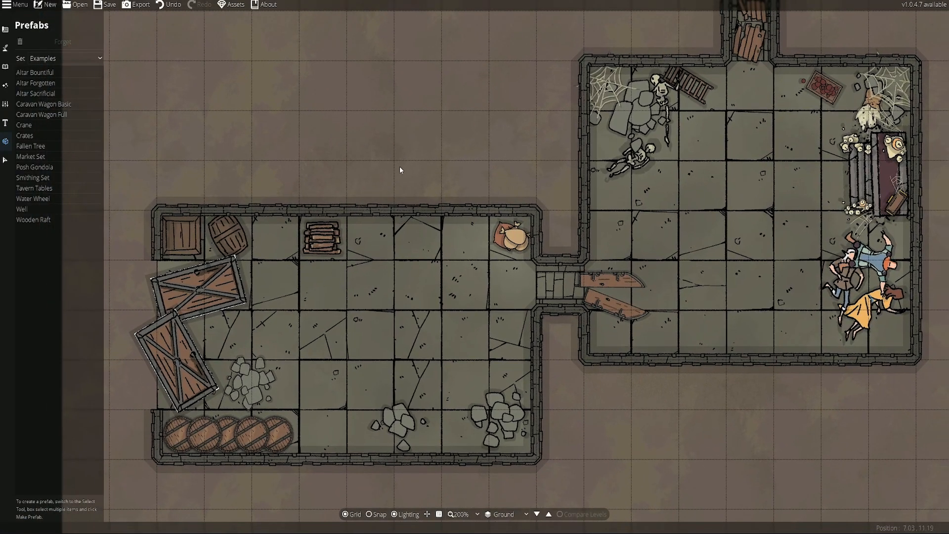
left_click_drag(397, 168, 197, 253)
left_click_drag(518, 244, 654, 361)
scroll(431, 284, "down", 5)
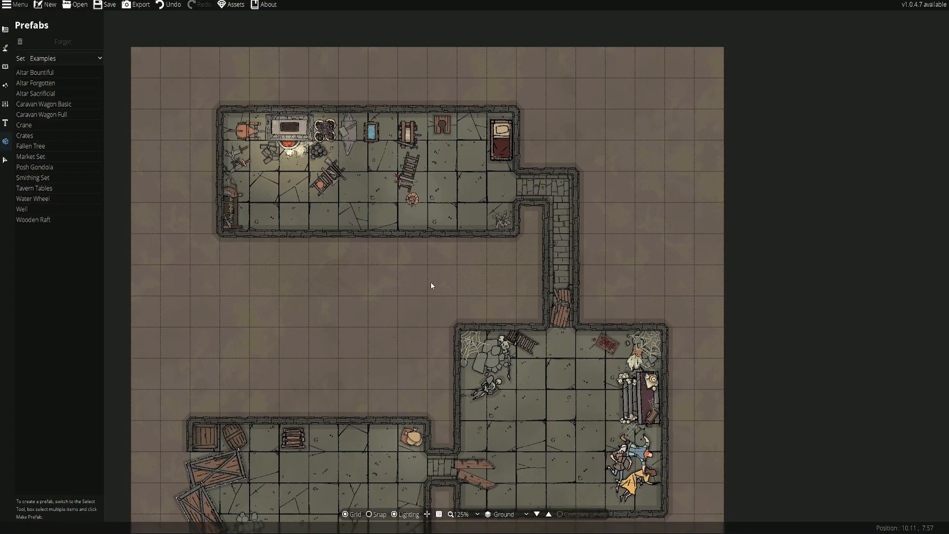
left_click_drag(405, 301, 469, 243)
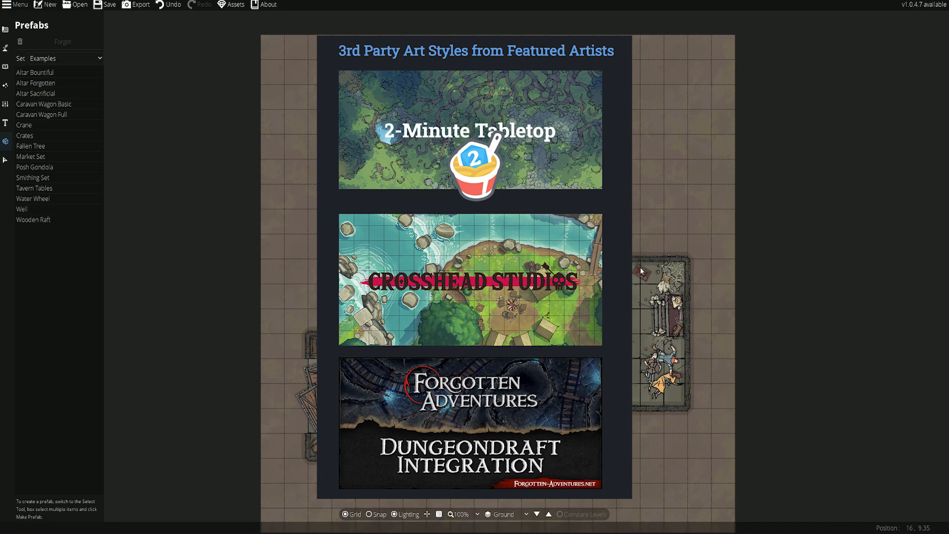
left_click(642, 271)
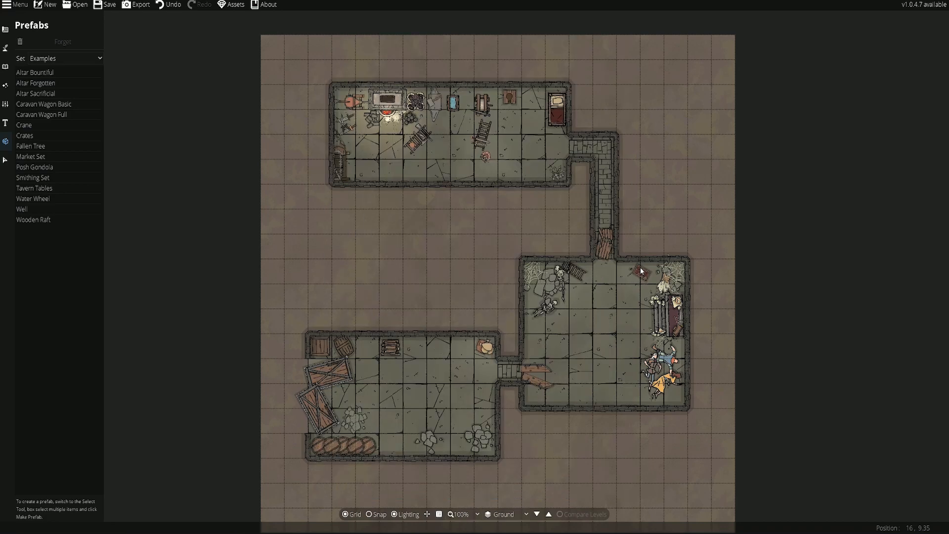